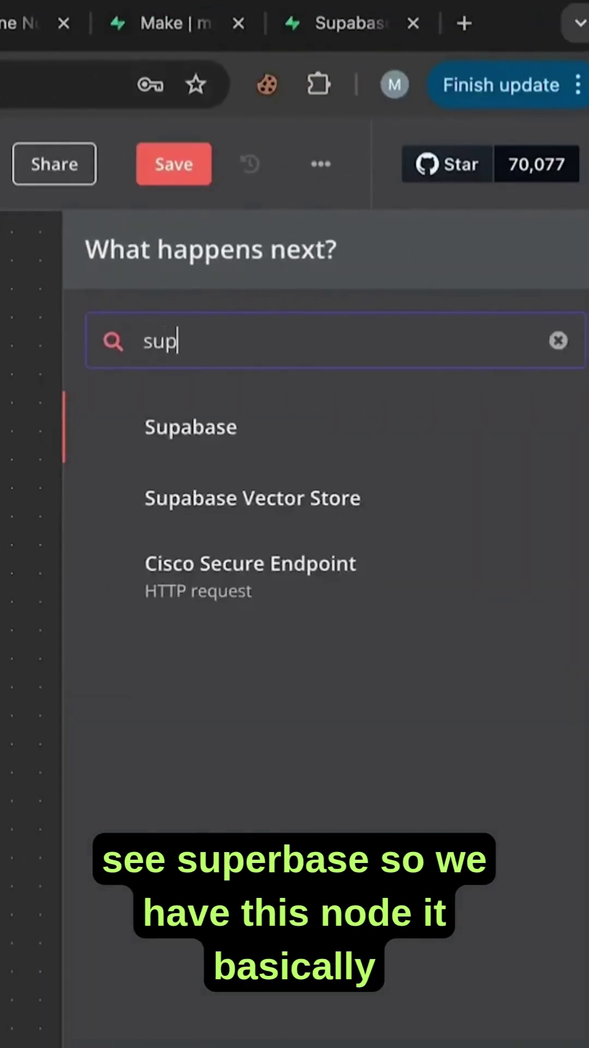
Choose Supabase as the workflow's next node to list its actions.
left_click(175, 434)
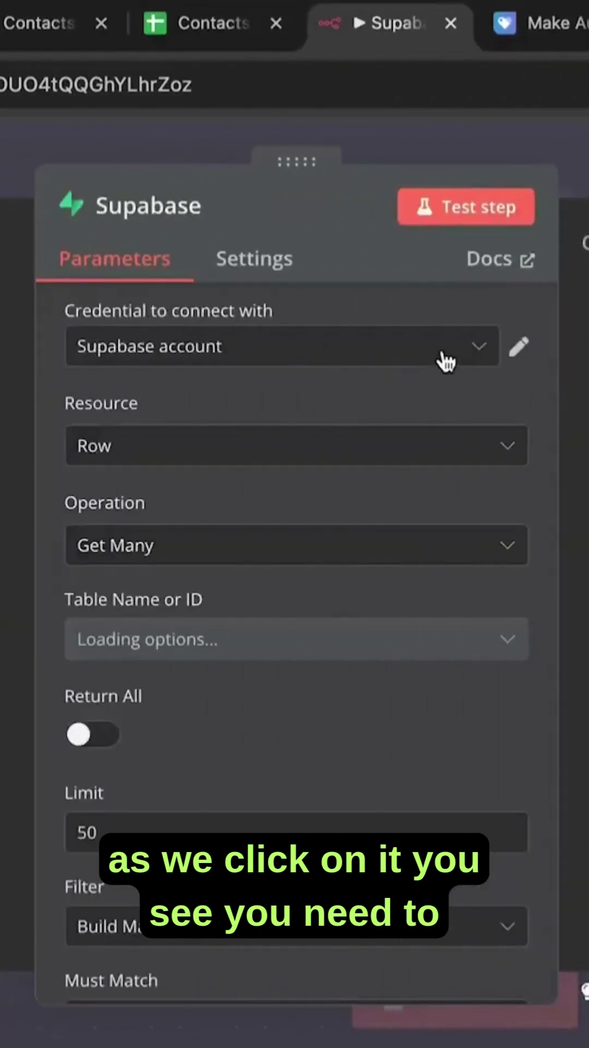
Start a new Supabase credential, then check the Contacts sheet's Name column header.
left_click(442, 348)
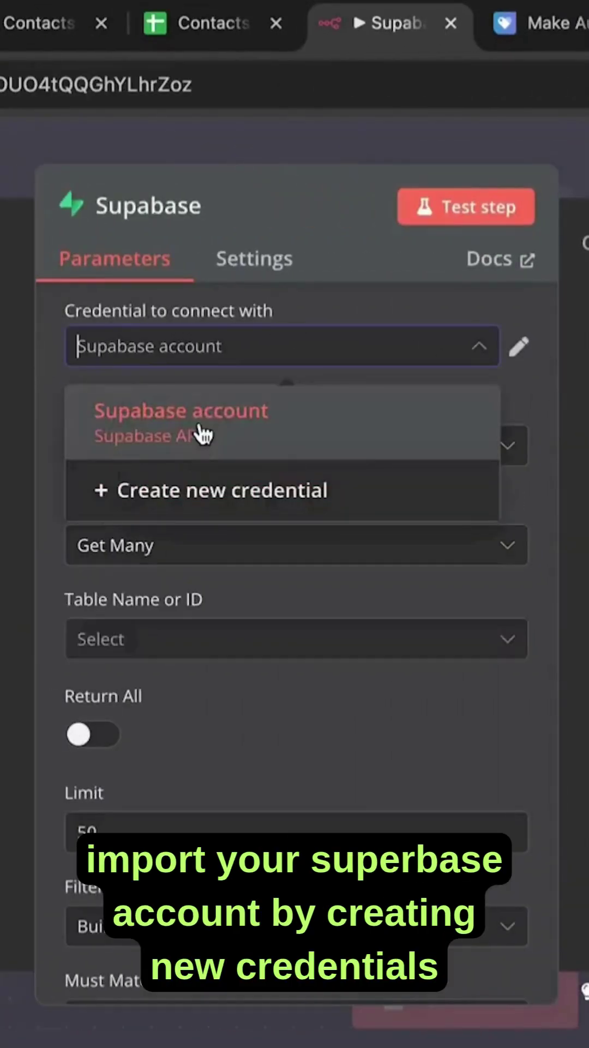
left_click(179, 493)
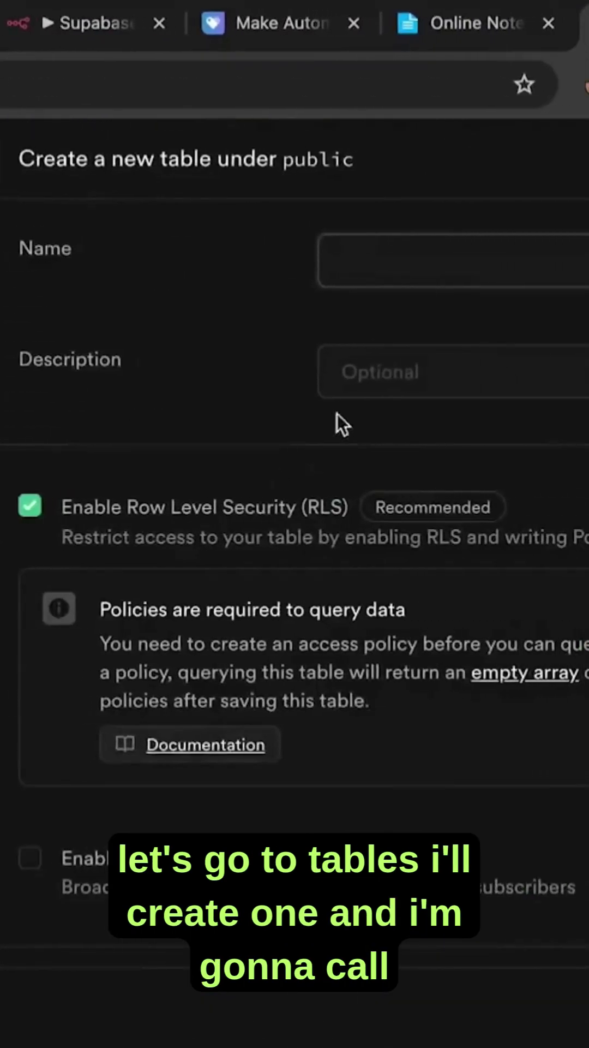
type("Contacts")
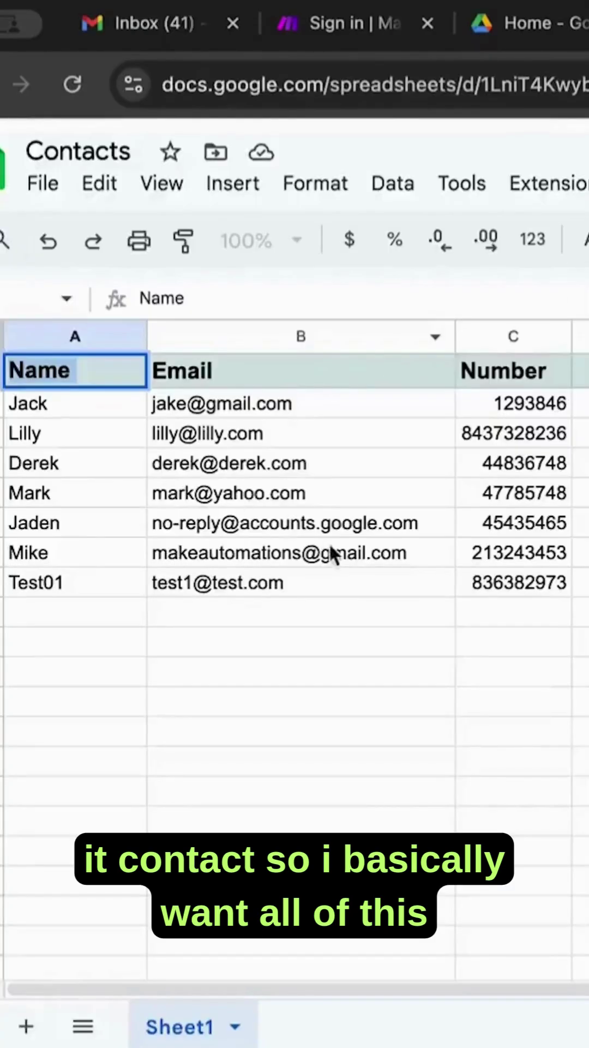
left_click(76, 642)
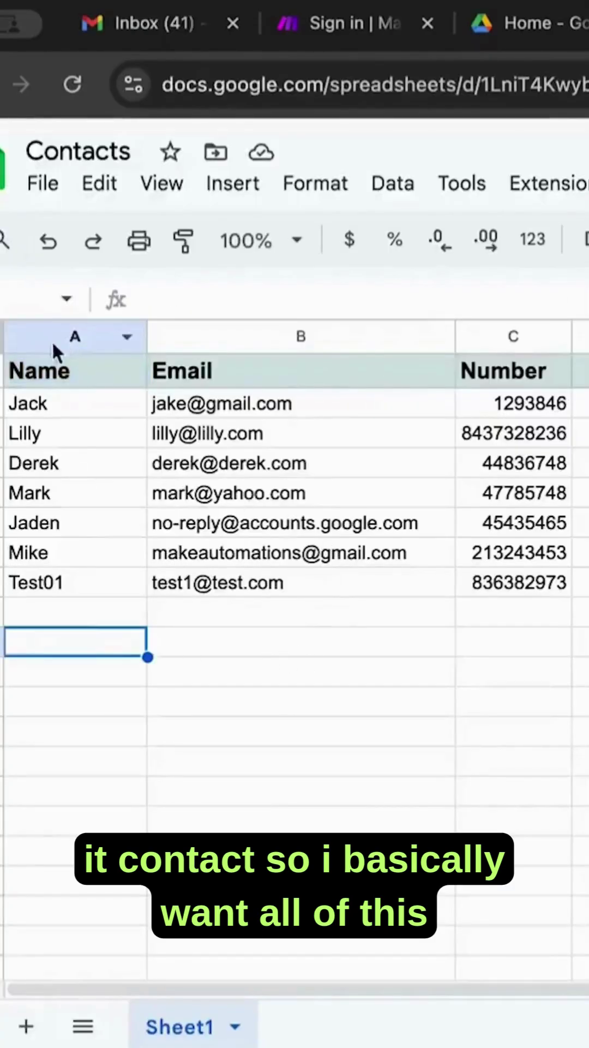
double_click(39, 372)
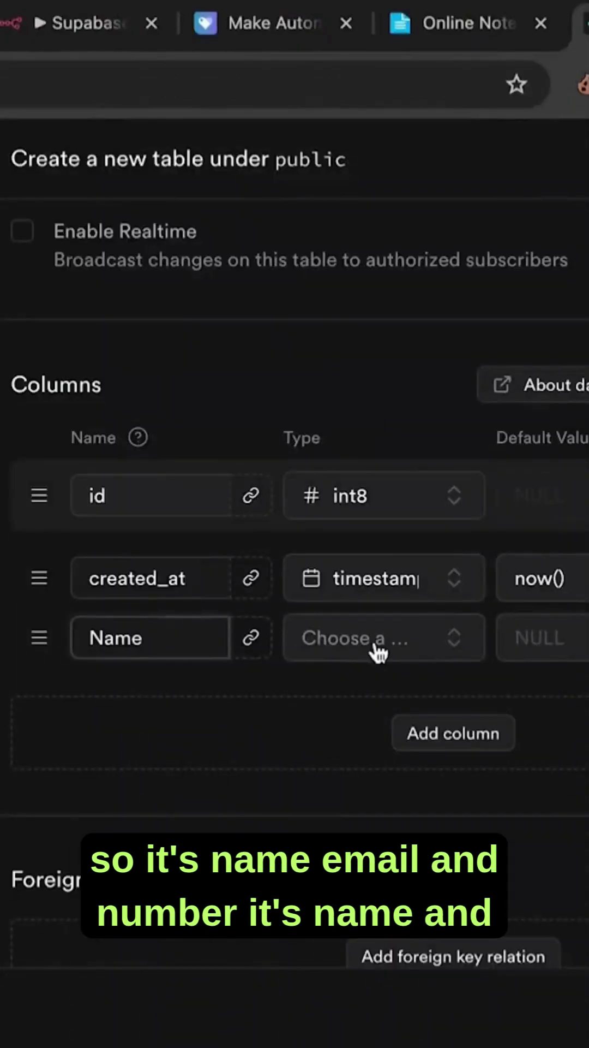
left_click(377, 637)
type("text")
Set Name and Email as text, Number as numeric, and save the Contacts table.
key("Return")
type("Email")
left_click(377, 698)
type("text")
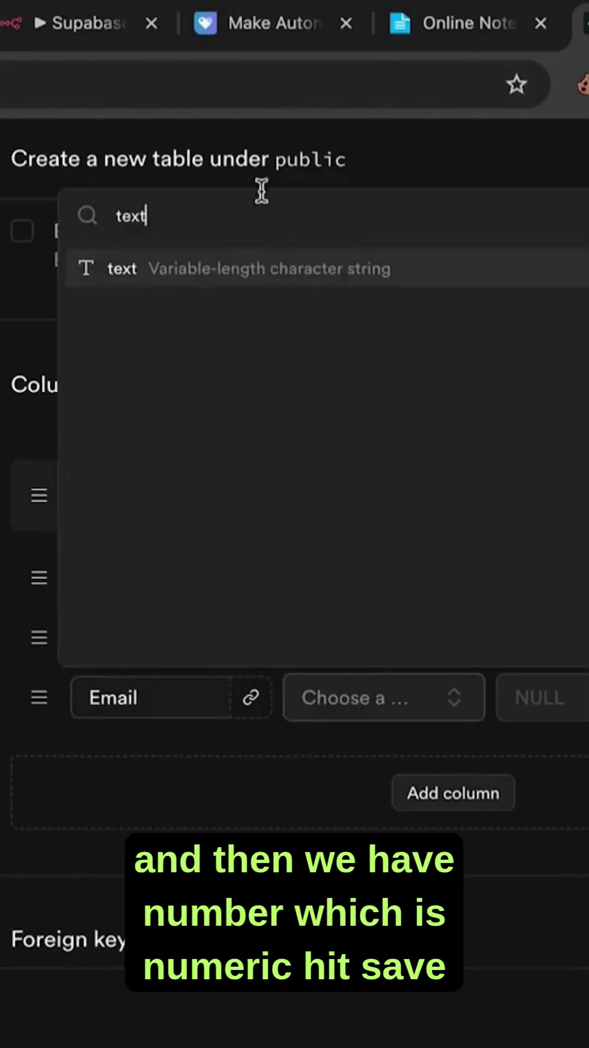
key("Return")
type("Number")
left_click(377, 758)
type("num")
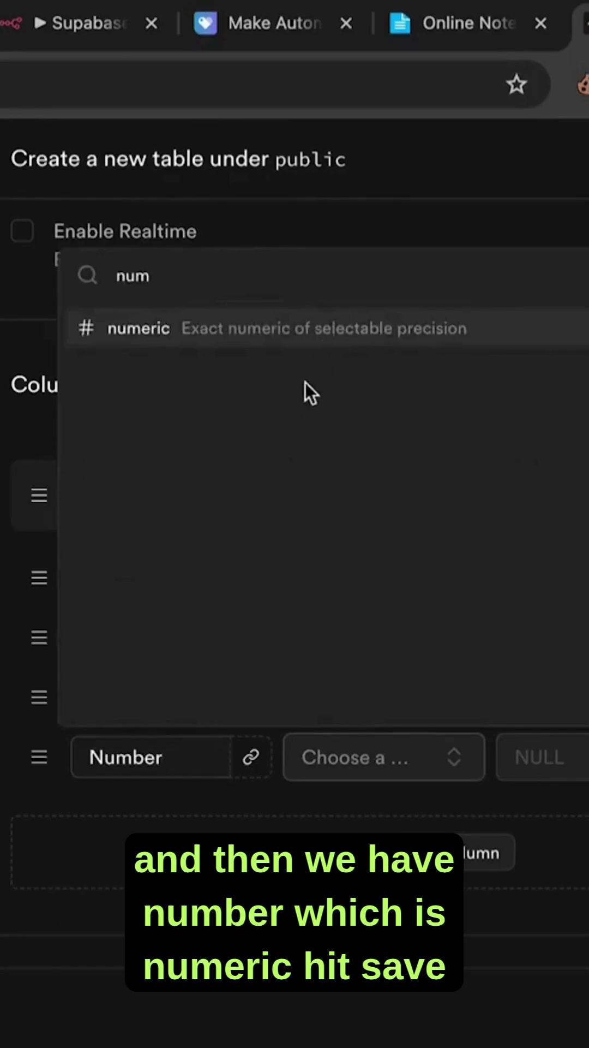
key("Return")
left_click(536, 1010)
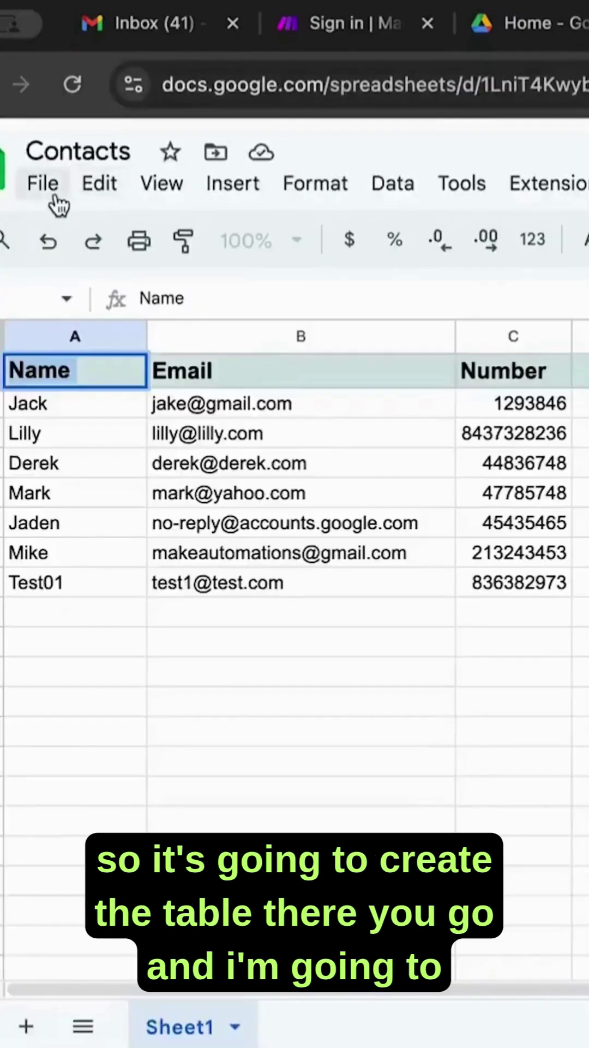
Download the sheet as CSV, then target the Contacts table in n8n with Return All enabled.
left_click(42, 182)
mouse_move(116, 530)
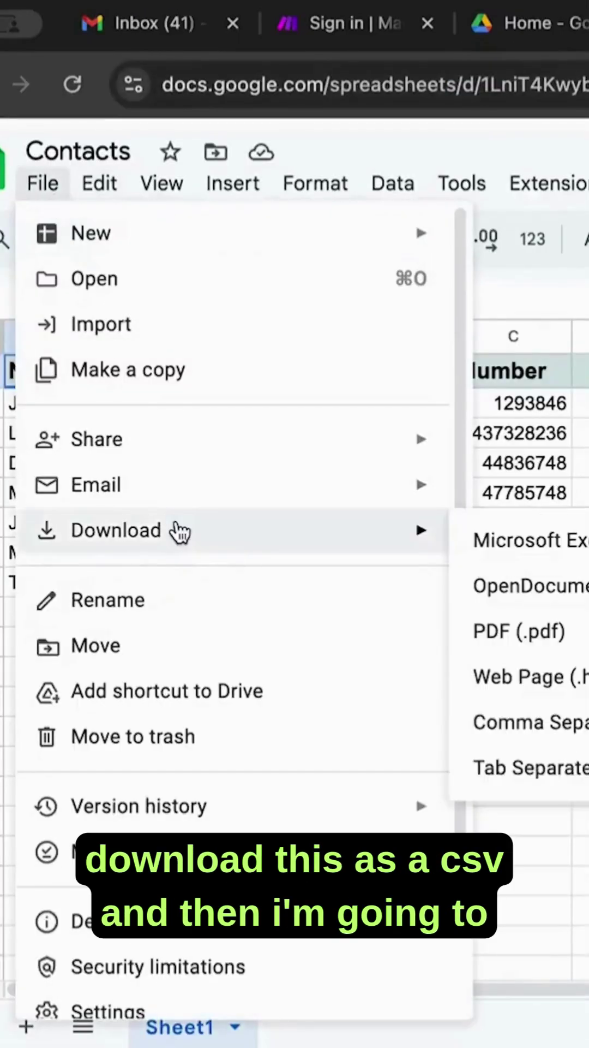
left_click(532, 722)
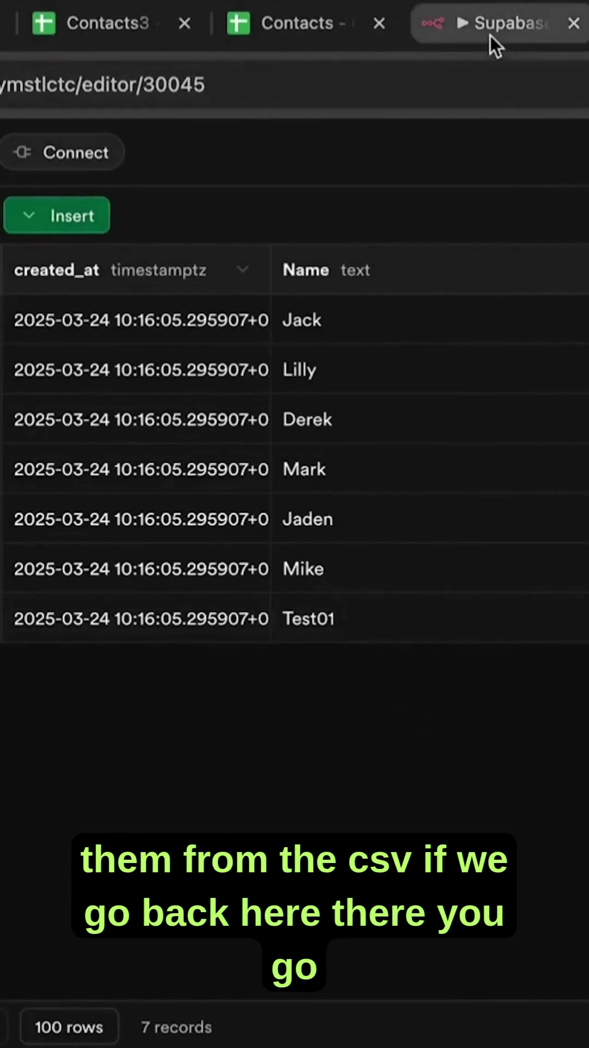
left_click(490, 35)
left_click(182, 732)
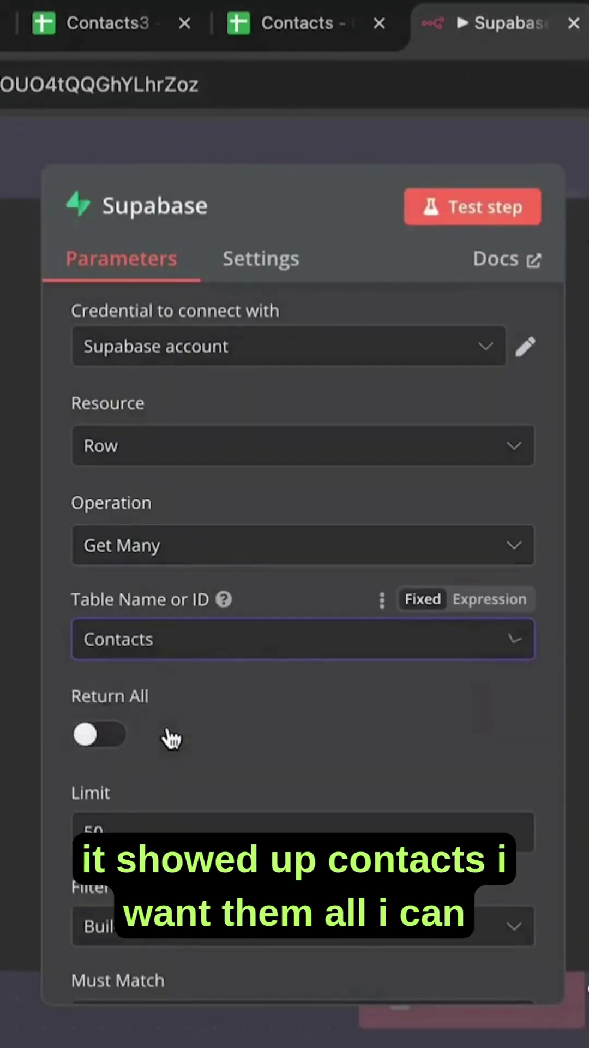
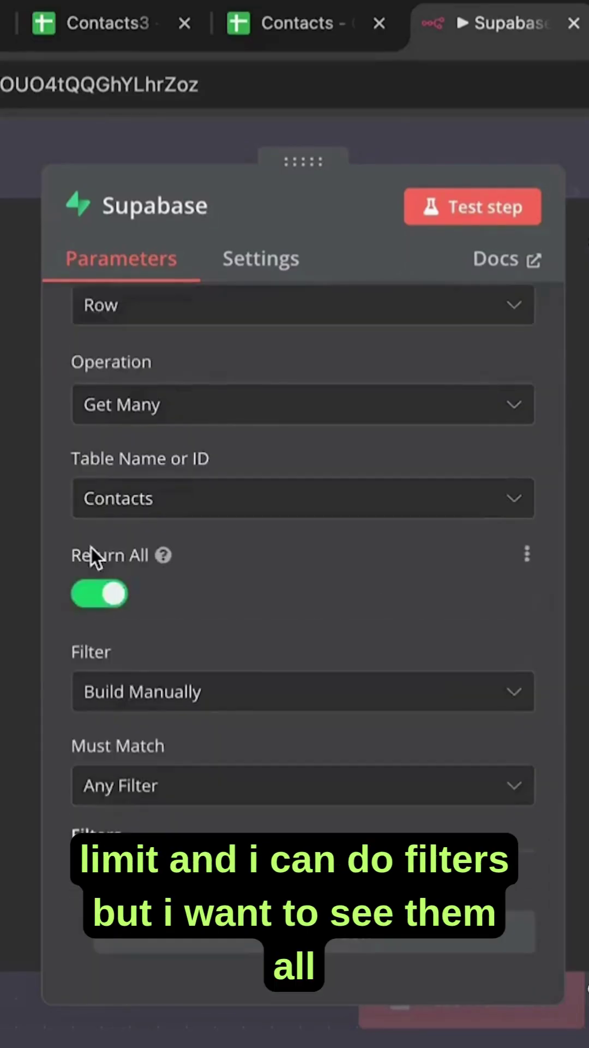
Run the Supabase Get Many step on Contacts and confirm it returns 7 contact items.
left_click(473, 207)
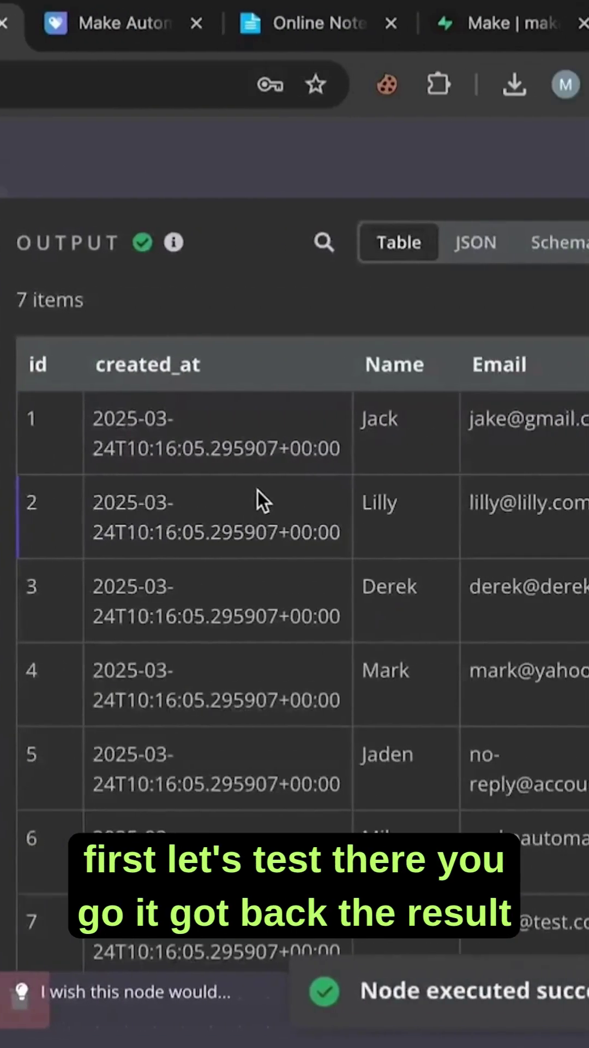
scroll(258, 490, "down", 2)
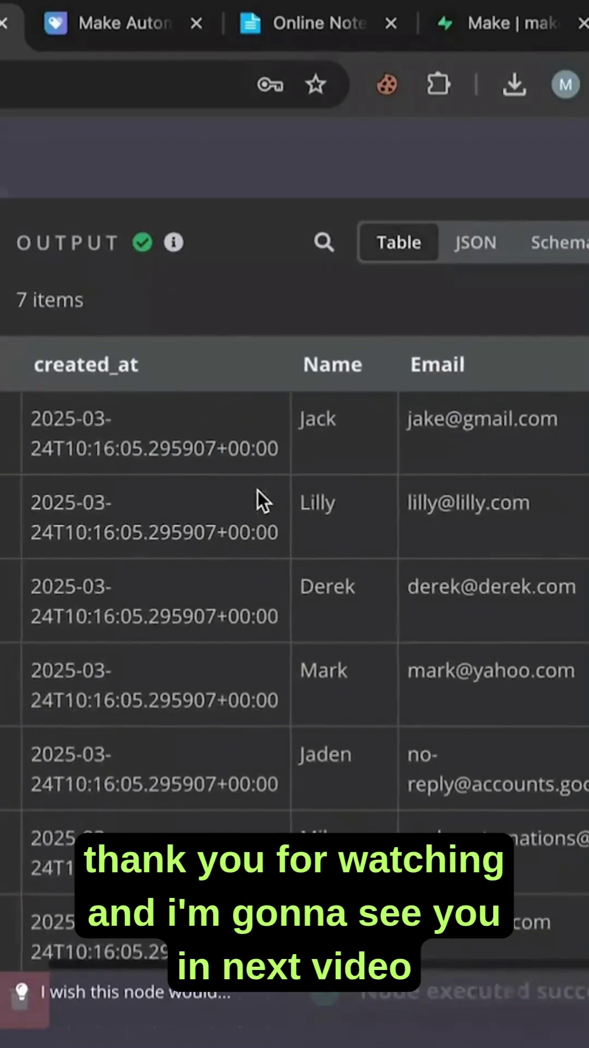